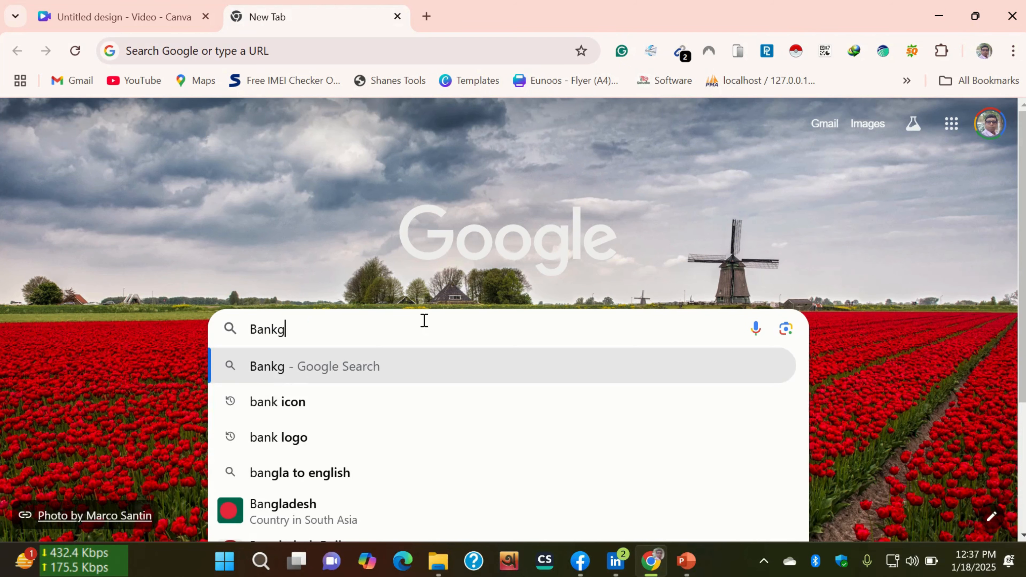
Step: Search Google Images for "Bank logo"
key("BackSpace")
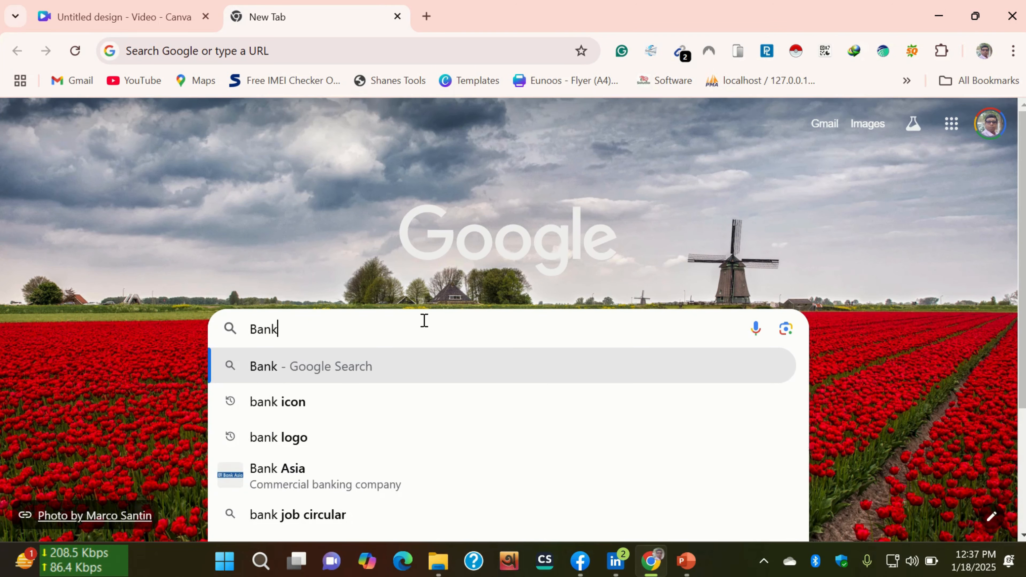
type("logo")
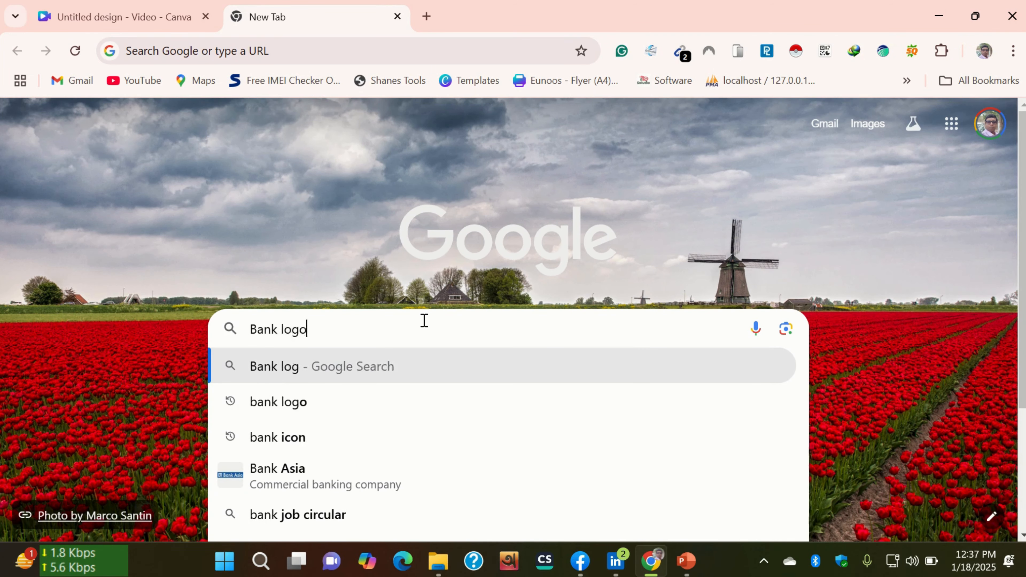
key("Return")
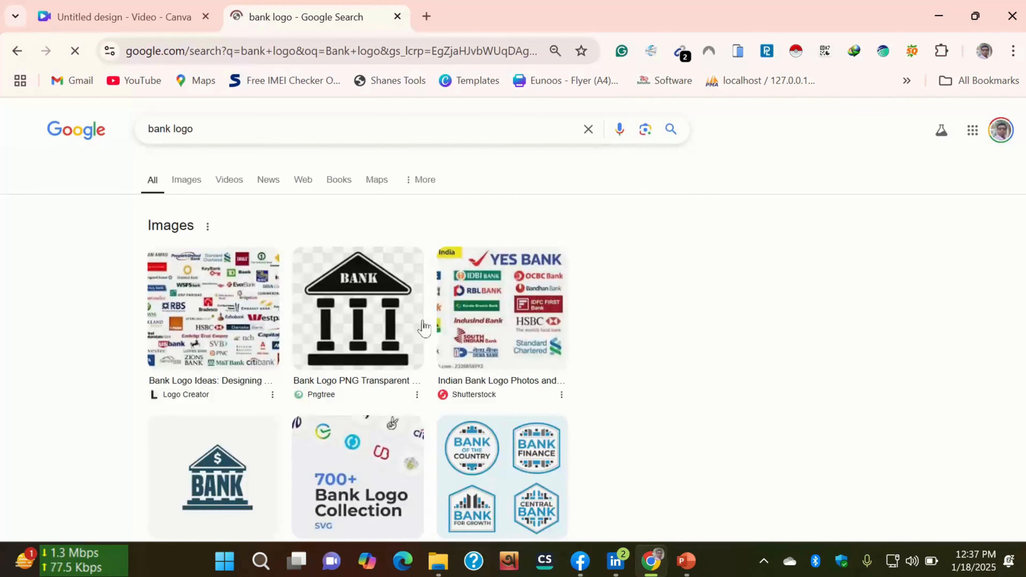
left_click(186, 181)
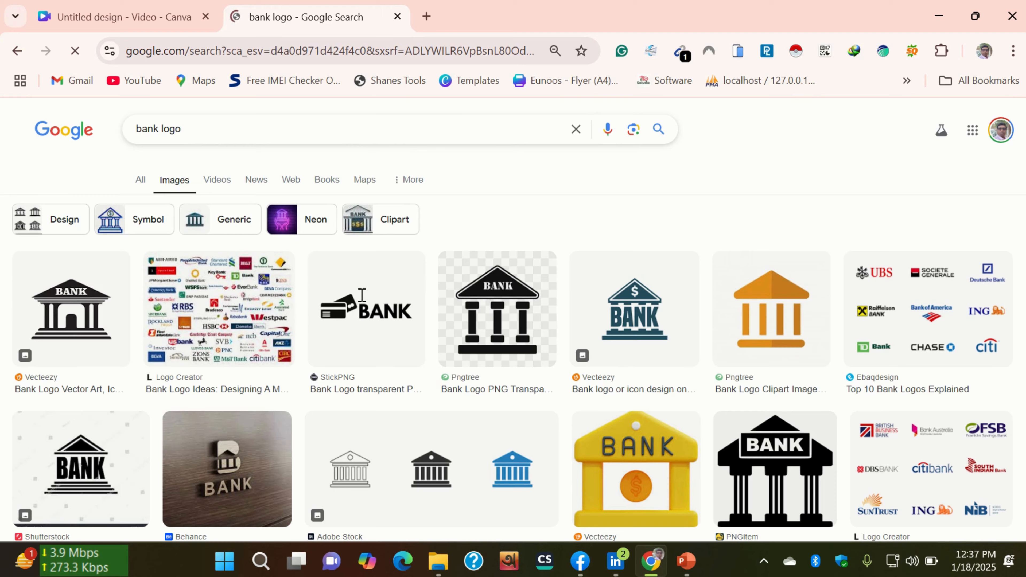
Step: Browse the bank logo image results and open the preview of the blue BANK lettering with a roof from myloview
scroll(413, 336, "down", 10)
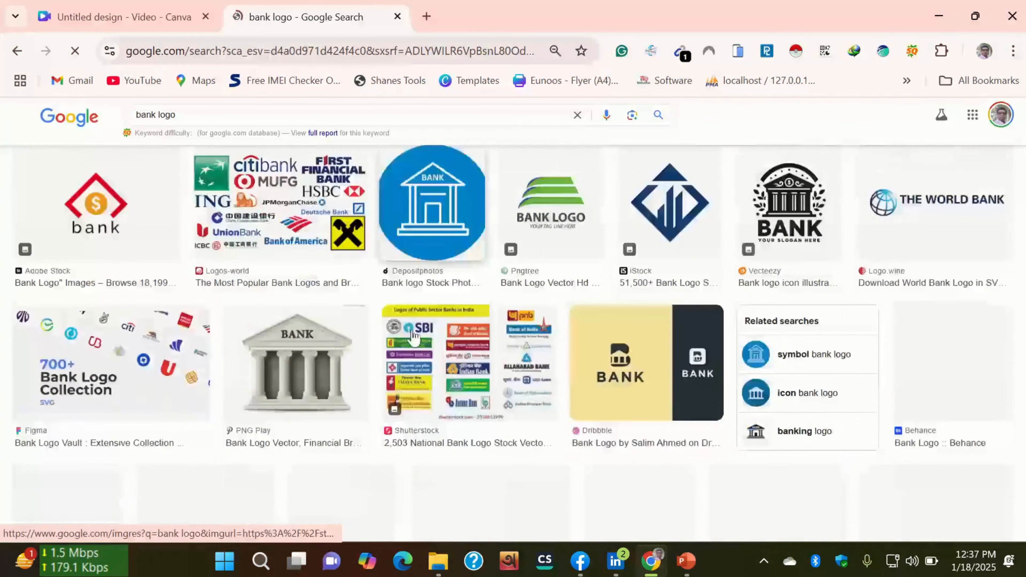
scroll(412, 336, "down", 10)
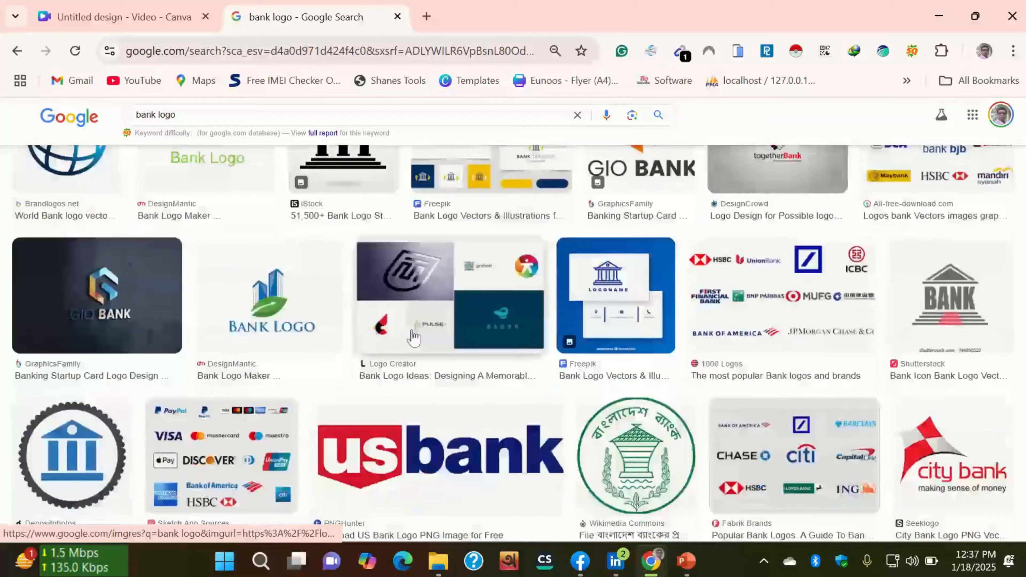
scroll(413, 336, "down", 4)
scroll(413, 336, "down", 6)
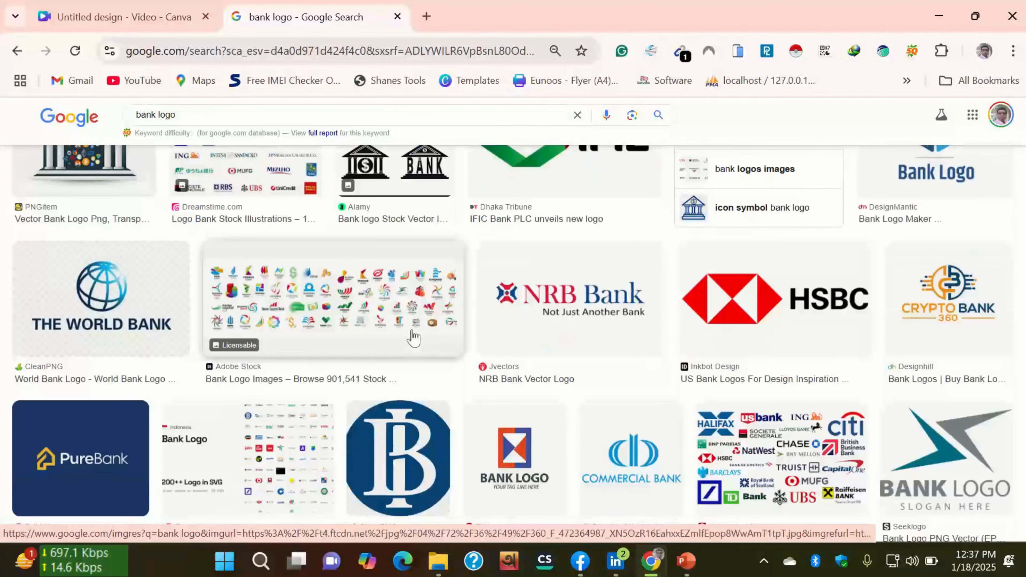
scroll(413, 336, "down", 8)
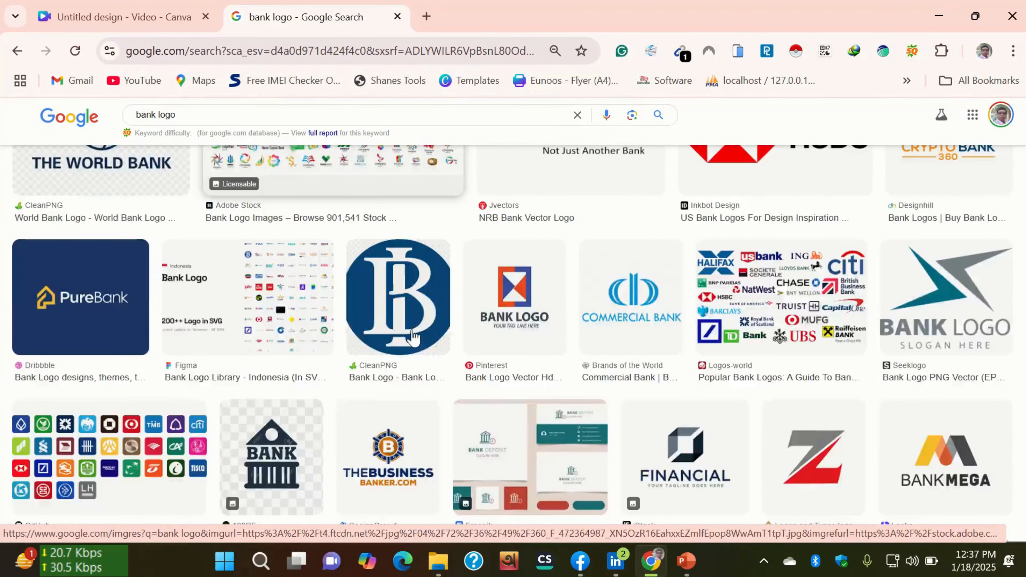
scroll(413, 336, "up", 6)
scroll(413, 336, "down", 12)
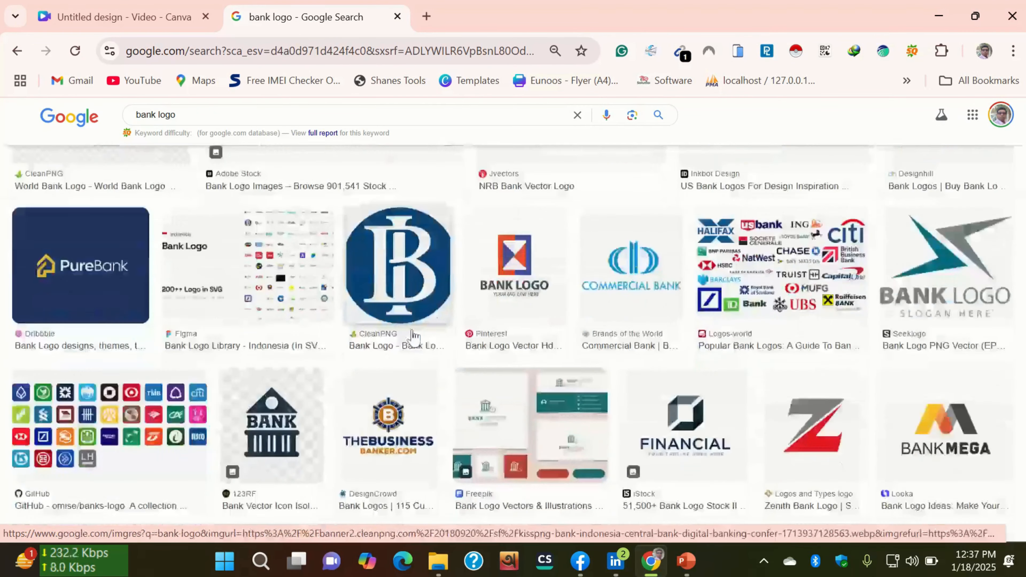
scroll(413, 336, "down", 2)
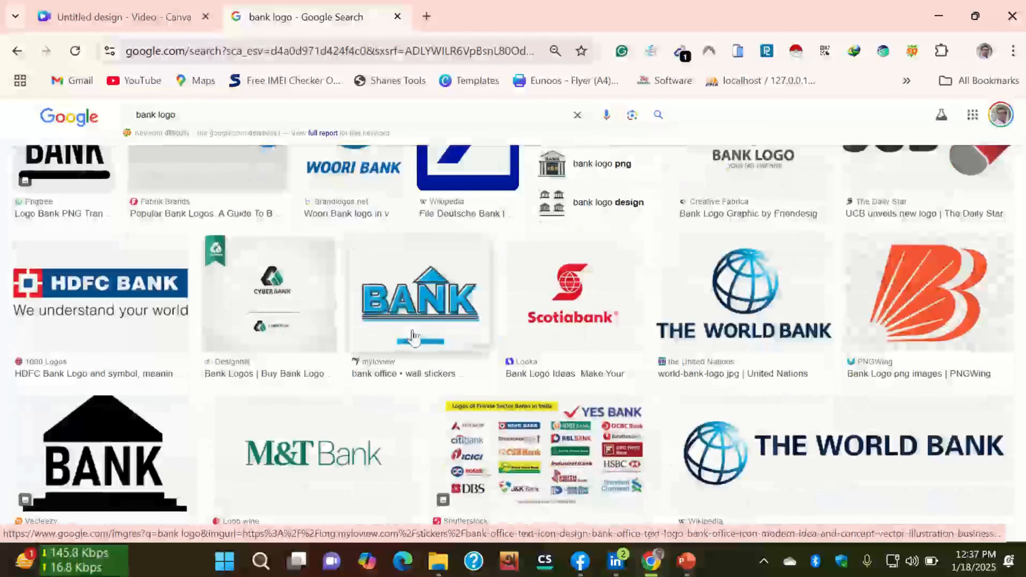
left_click(419, 285)
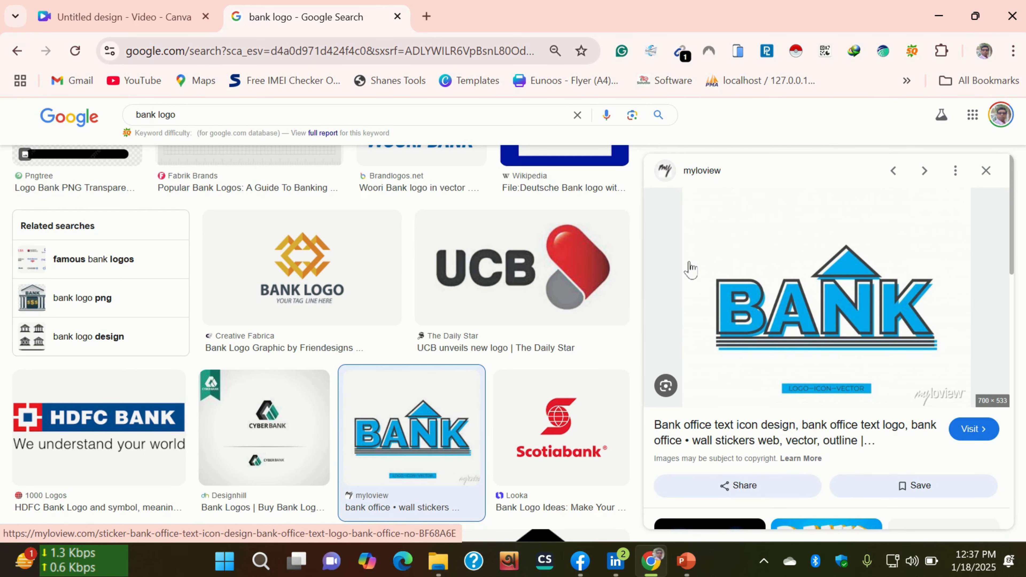
Step: Switch to PowerPoint and place the previewed blue BANK logo image onto the slide master
right_click(753, 299)
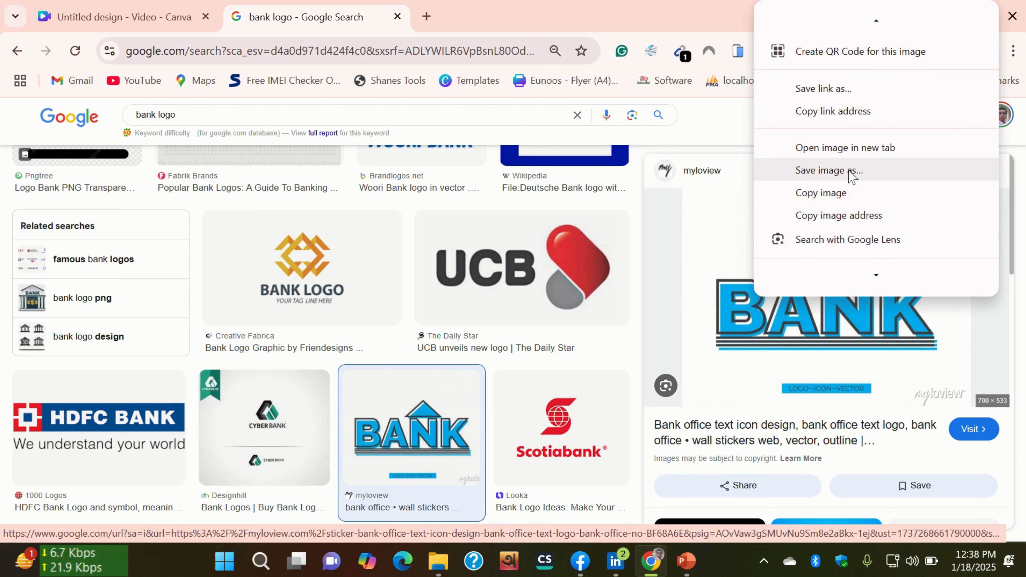
left_click(591, 26)
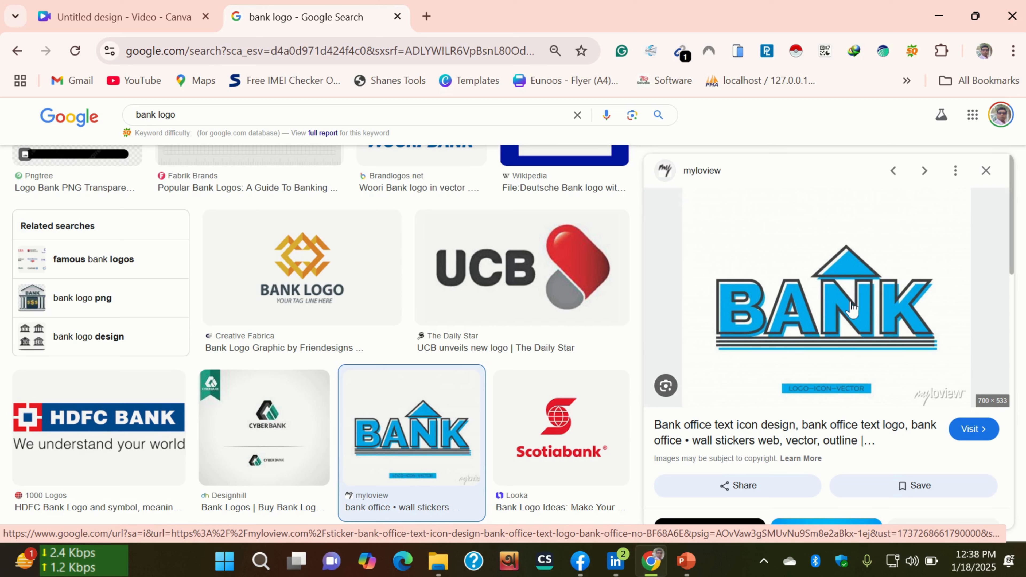
left_click_drag(849, 308, 763, 501)
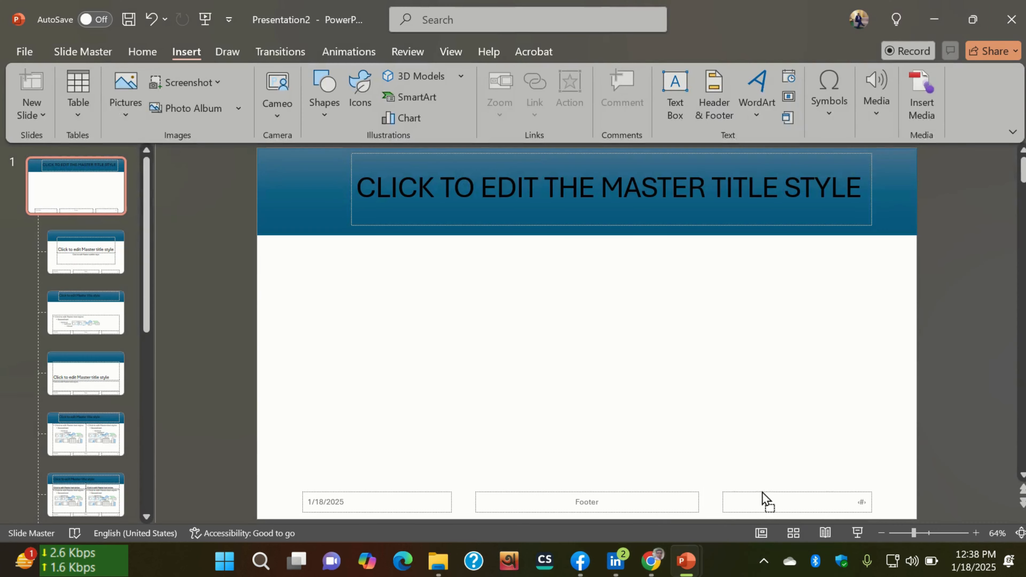
left_click_drag(561, 352, 550, 324)
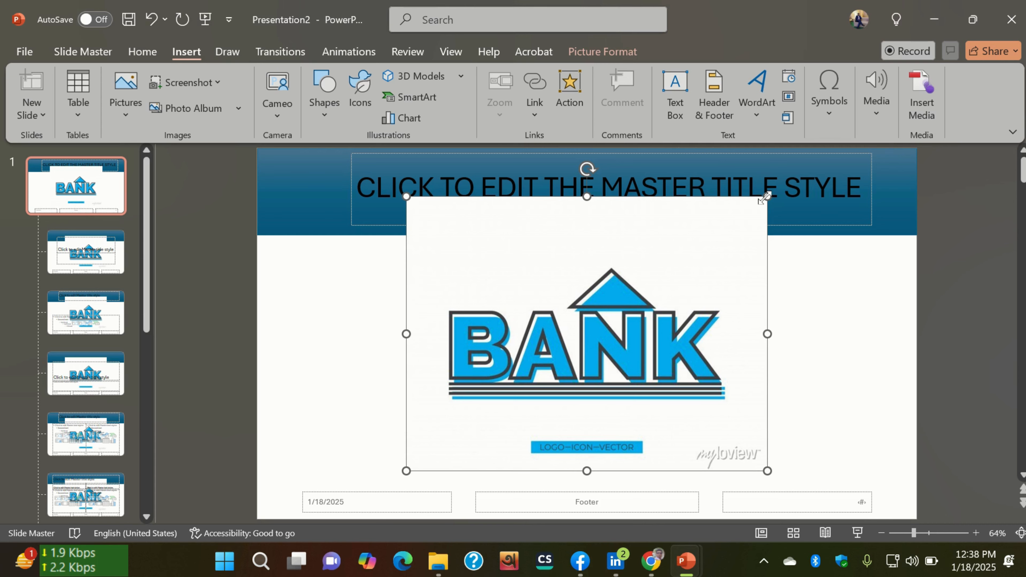
Step: Shrink the logo to about 3.2 by 2.61 inches and center it in the white area of the slide master
left_click_drag(765, 198, 565, 369)
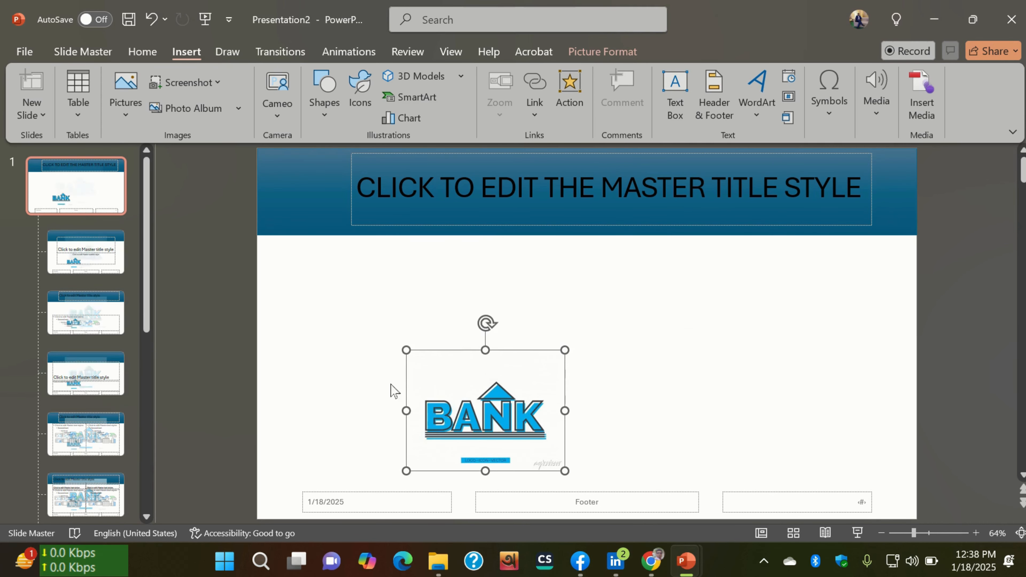
left_click_drag(481, 420, 580, 347)
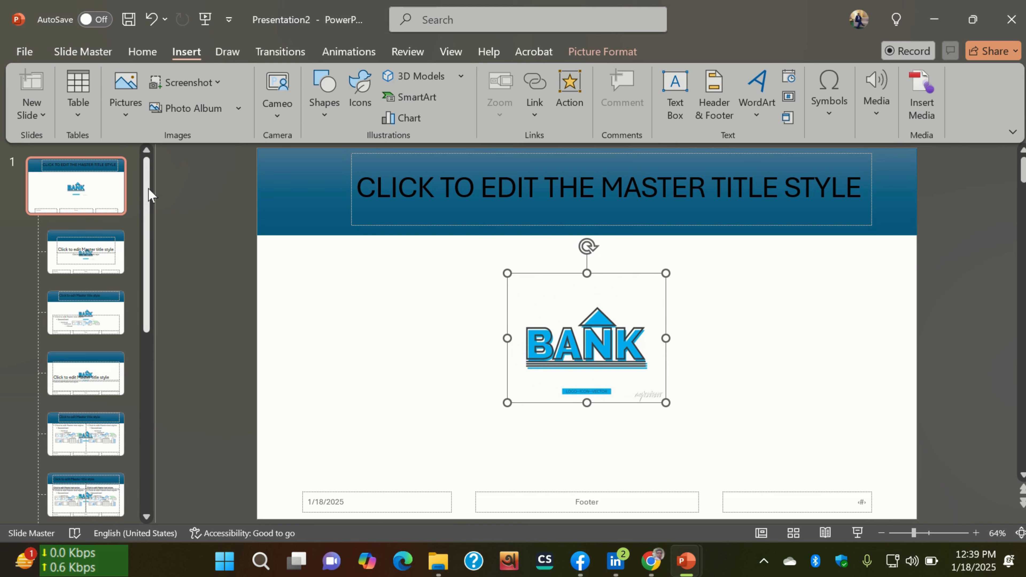
left_click_drag(148, 189, 183, 156)
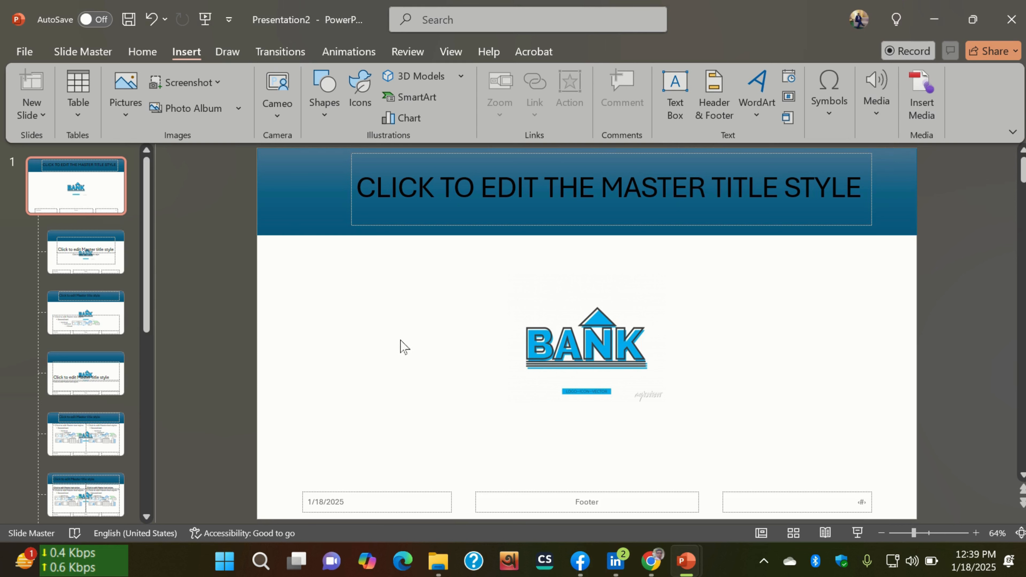
Step: Fade the BANK logo on the slide master into a watermark using the second most transparent picture transparency preset
left_click(574, 344)
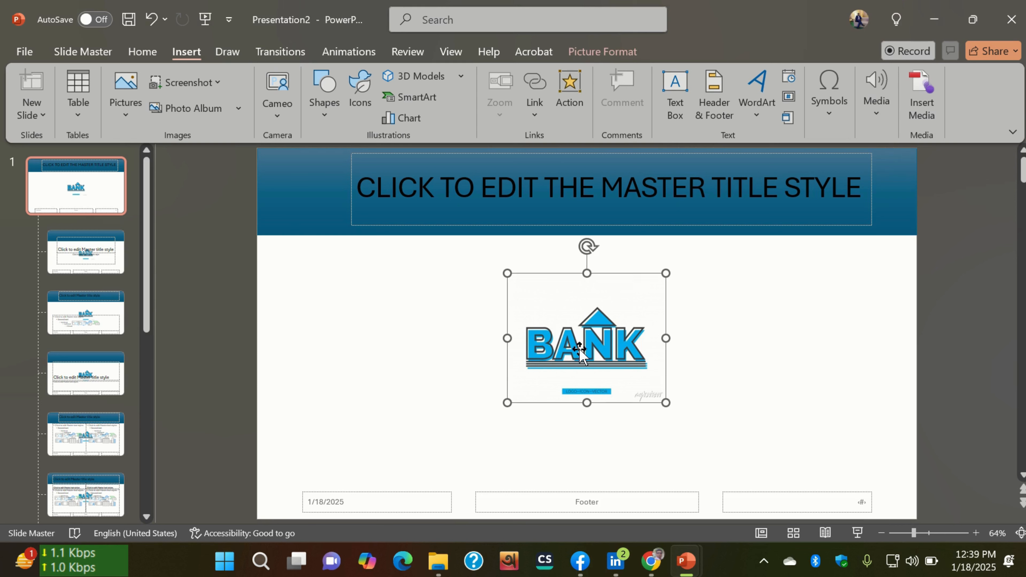
left_click(408, 320)
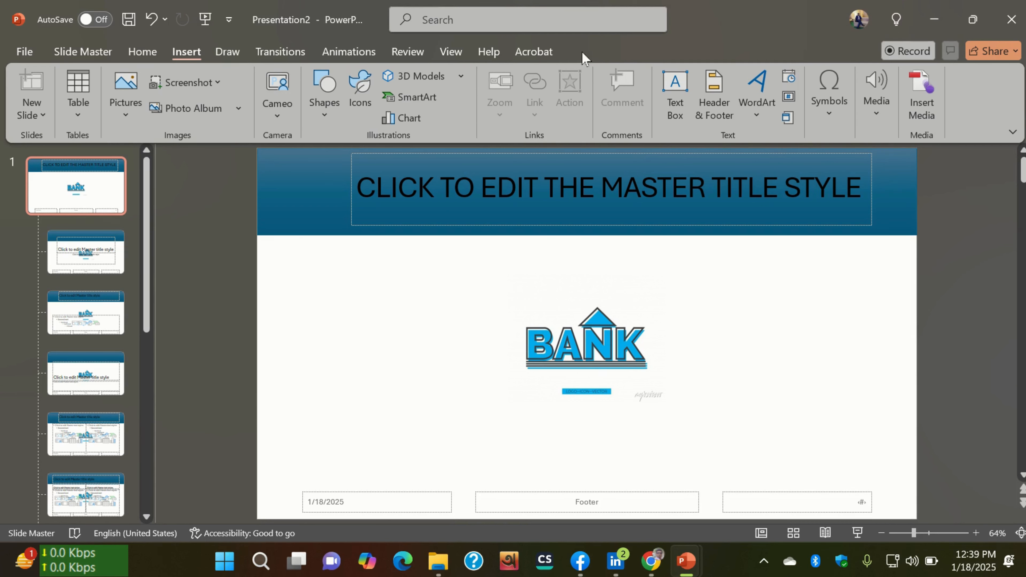
left_click(583, 341)
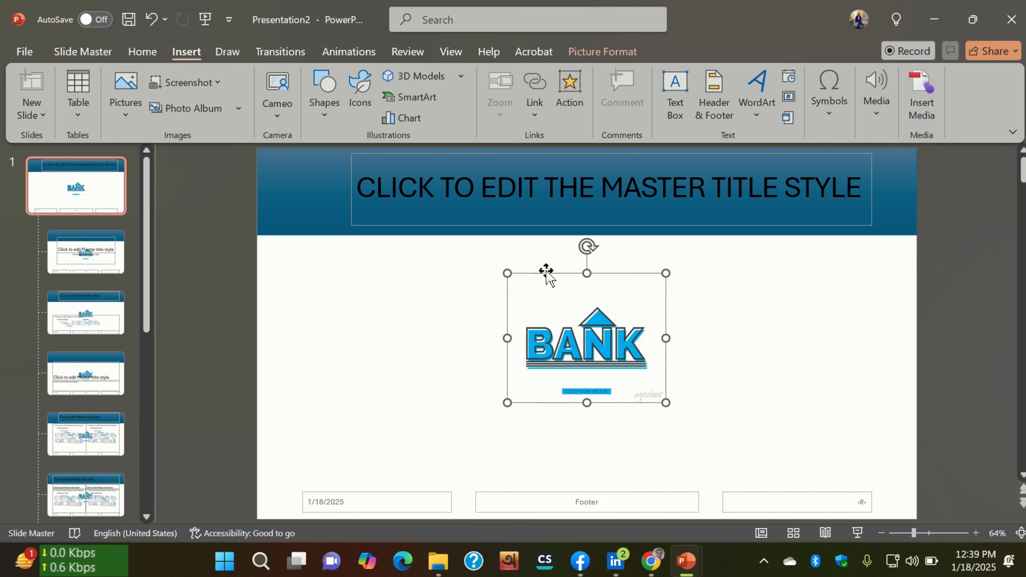
left_click(602, 52)
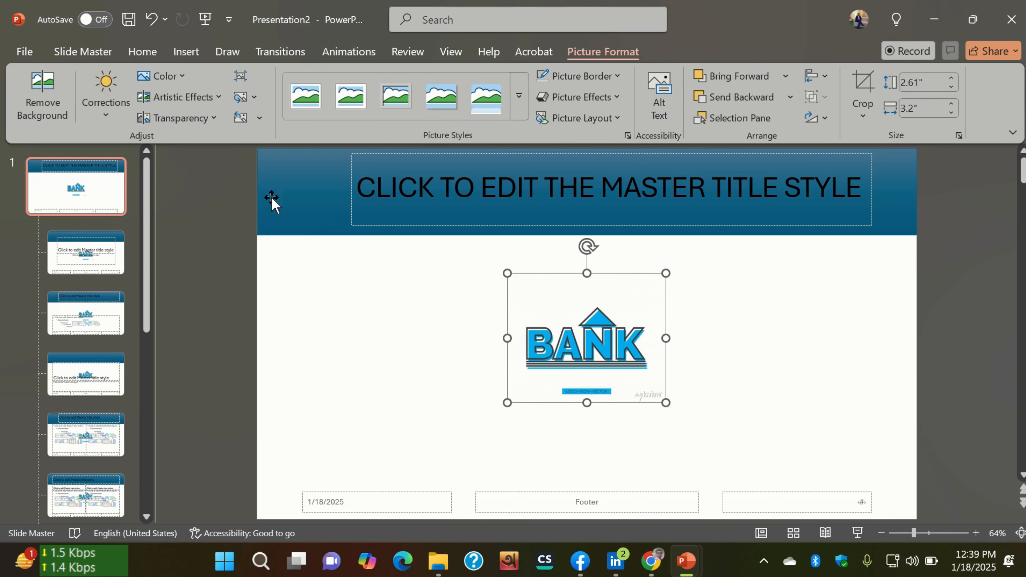
left_click(215, 118)
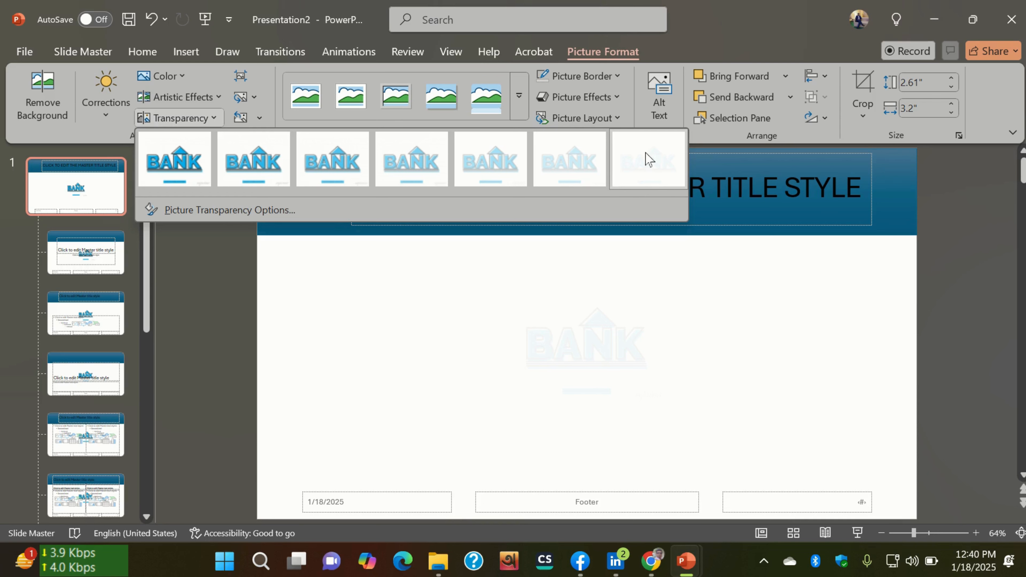
left_click(559, 157)
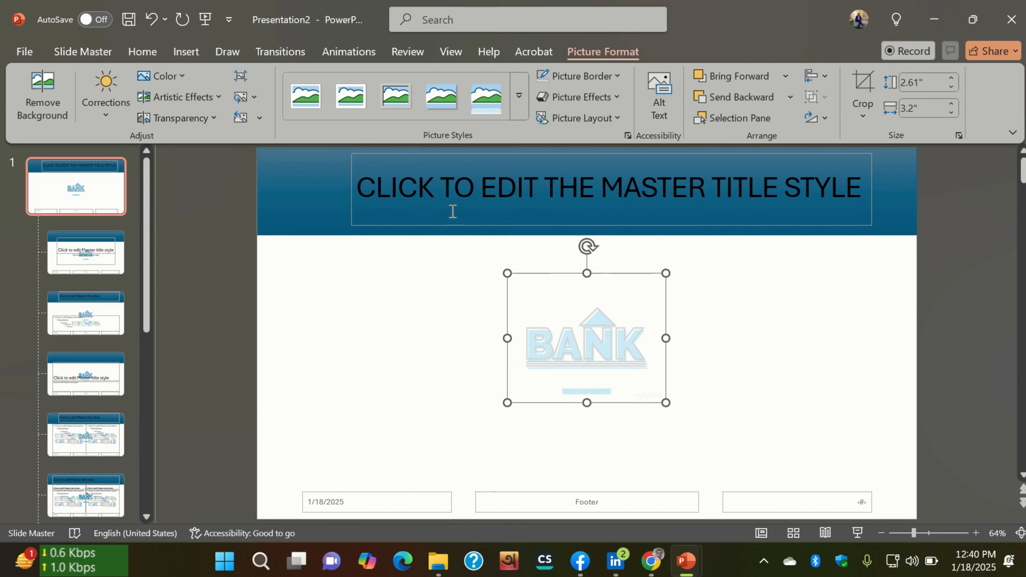
Step: Close the master view and move the "This is my Presentation" text box covering the logo to the slide's lower left
left_click(787, 372)
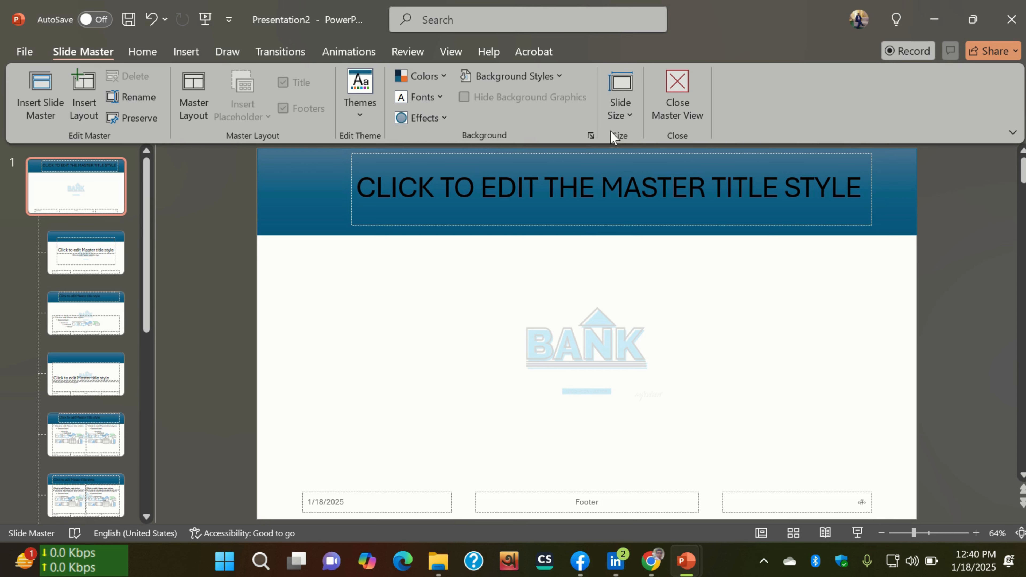
left_click(679, 86)
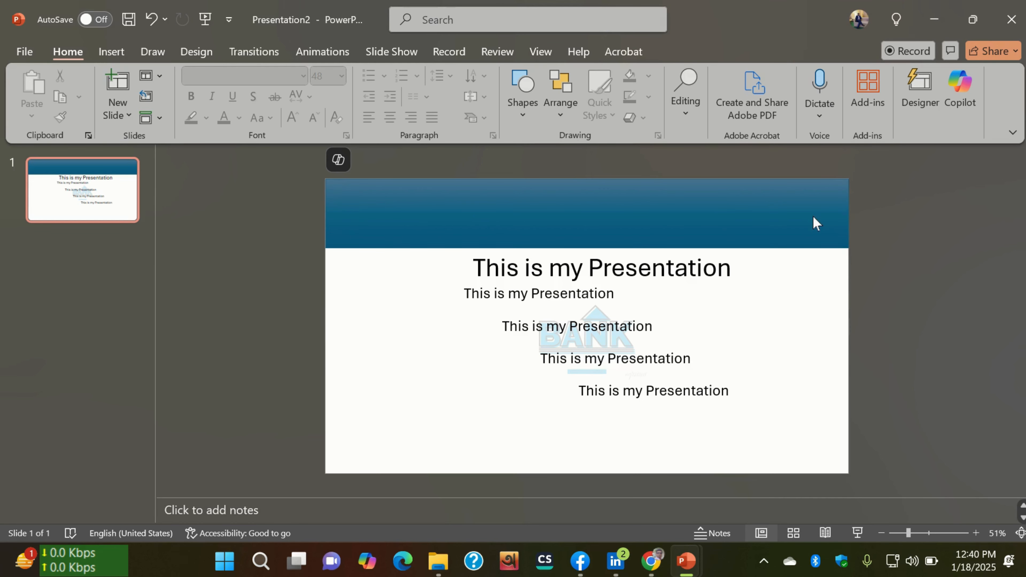
left_click_drag(731, 206, 824, 358)
left_click(511, 326)
left_click_drag(516, 309, 383, 382)
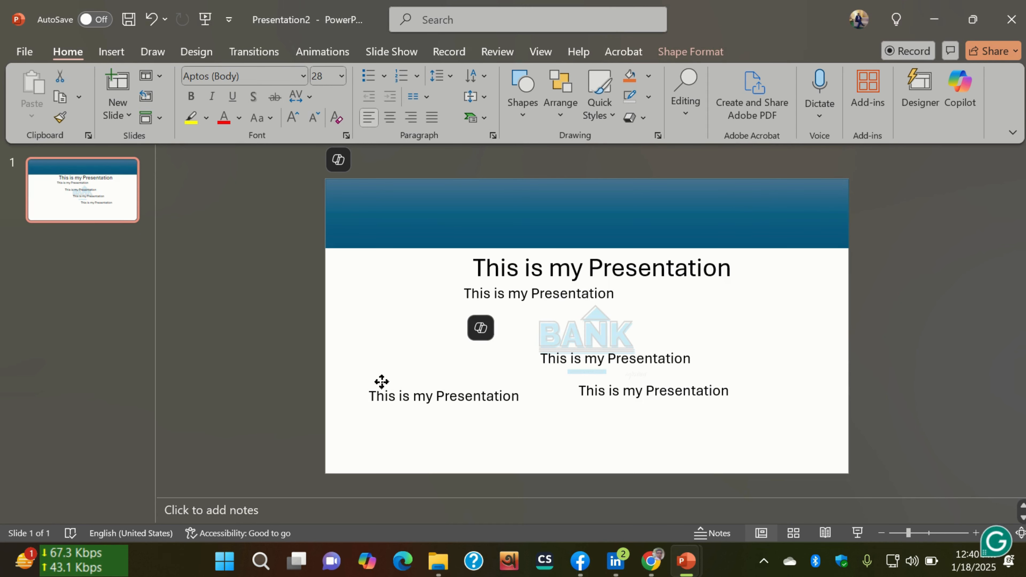
Step: Try to move the BANK watermark logo on the slide in normal view
left_click_drag(578, 329, 394, 335)
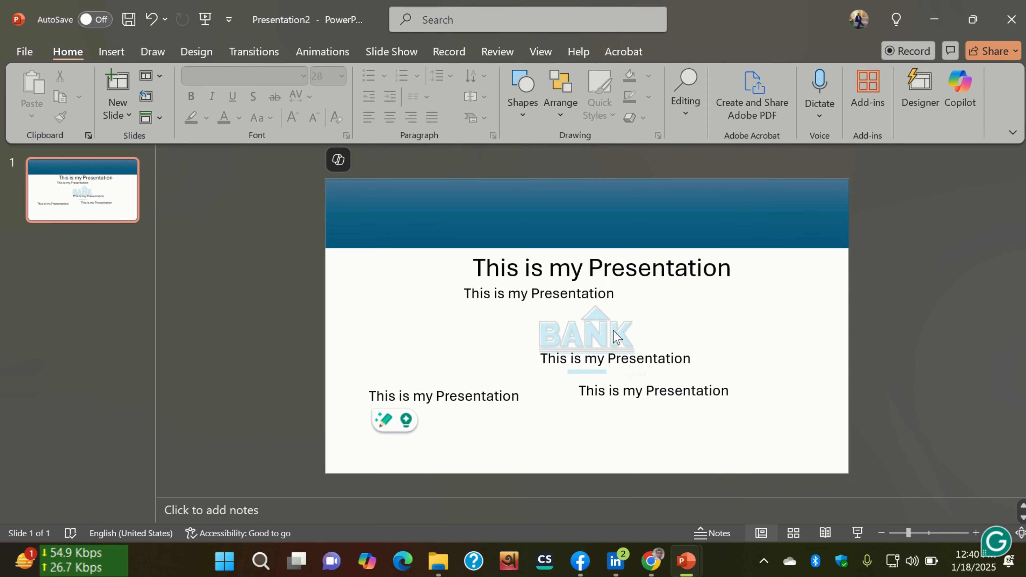
left_click_drag(611, 330, 736, 333)
left_click_drag(580, 325, 735, 296)
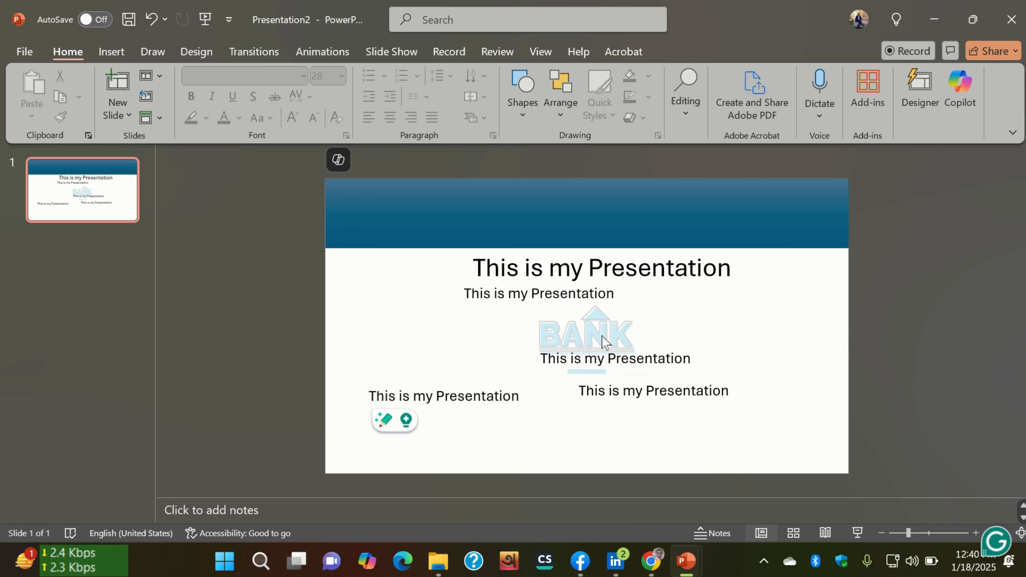
left_click_drag(602, 335, 703, 283)
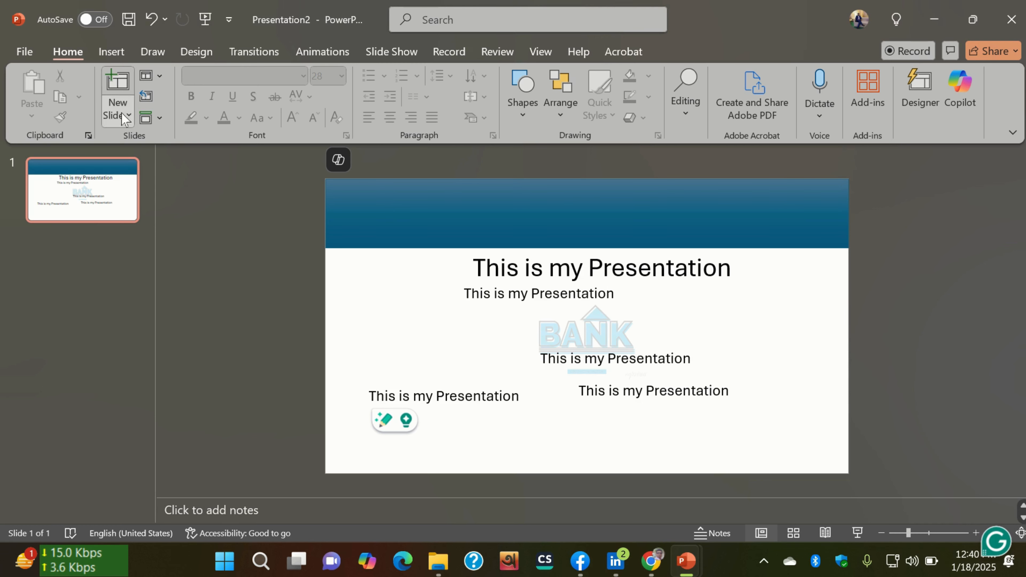
Step: Add three Title and Content slides and one Picture with Caption slide after the first slide
left_click(116, 87)
left_click(116, 87)
left_click(116, 87)
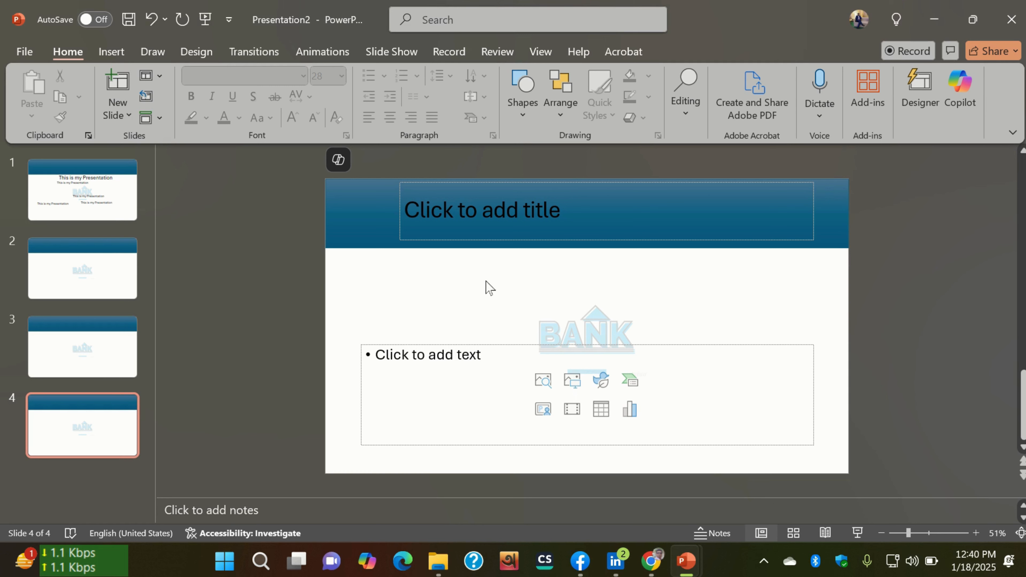
left_click(129, 116)
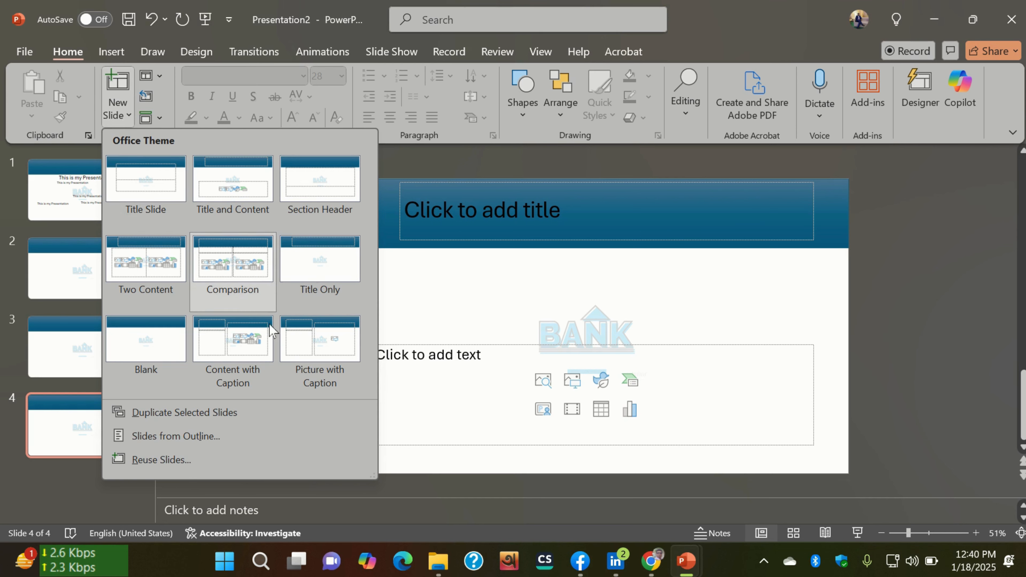
left_click(337, 350)
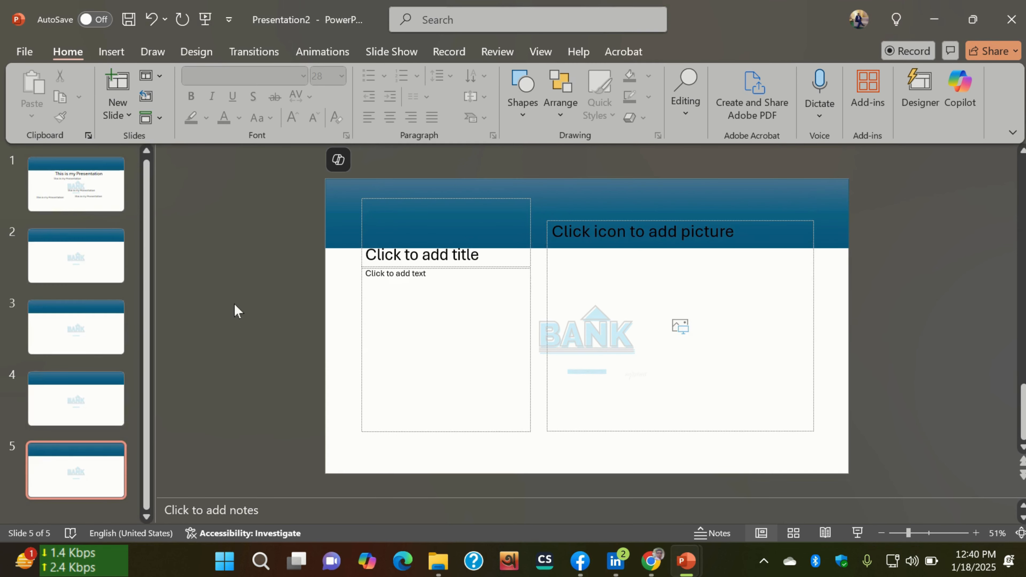